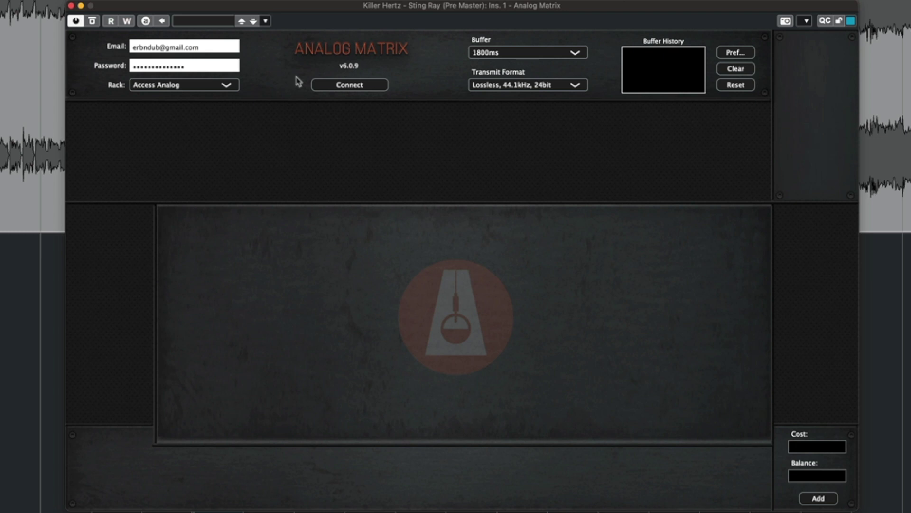
Connect to the Access Analog rack and choose Lossless, 44.1kHz, 24bit as the transmit format.
click(373, 87)
click(555, 85)
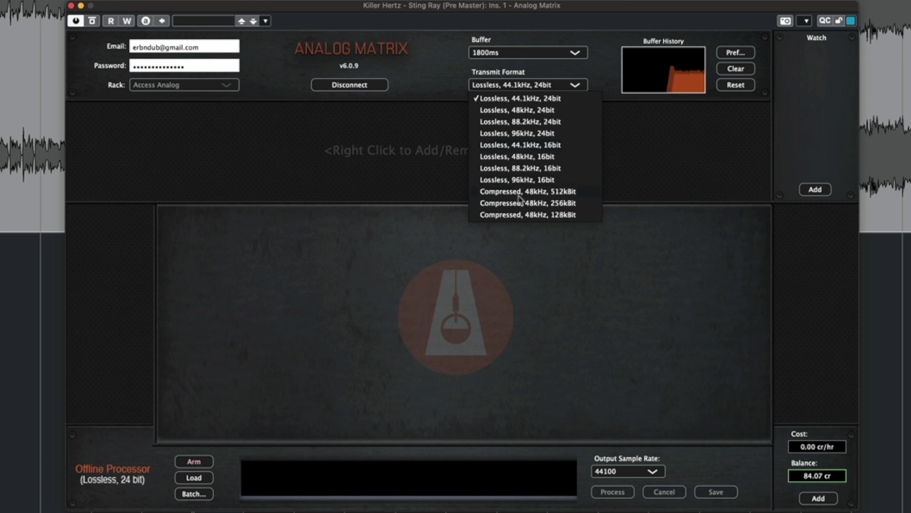
click(520, 100)
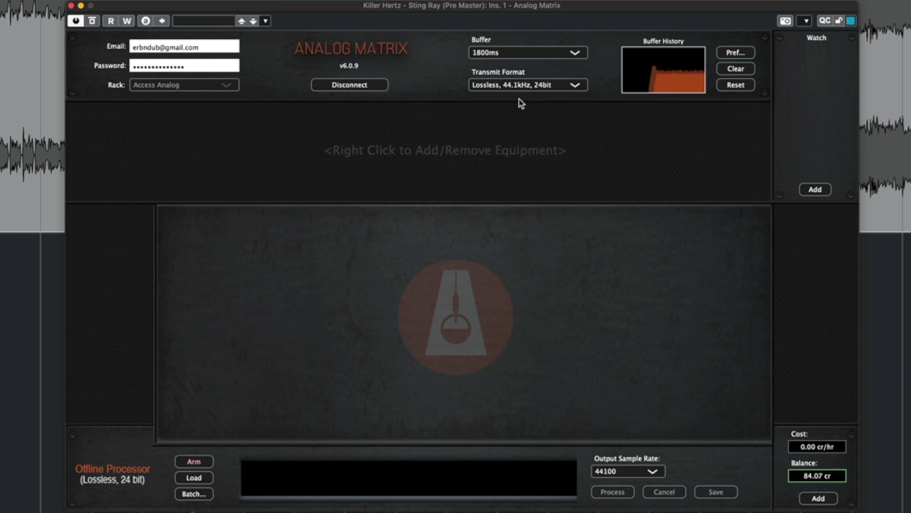
Add the SSL Bus Plus compressor to the chain, switch it to Classic Stereo mode, and toggle playback.
right_click(392, 149)
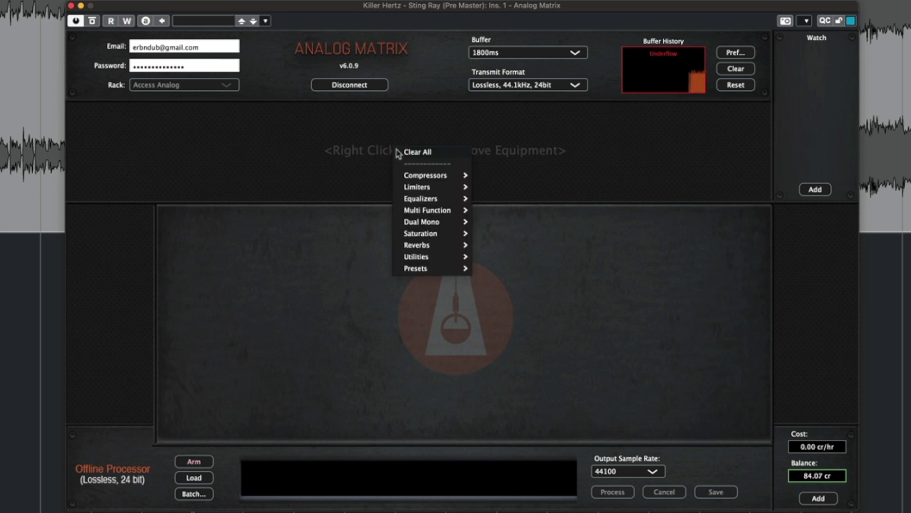
click(492, 315)
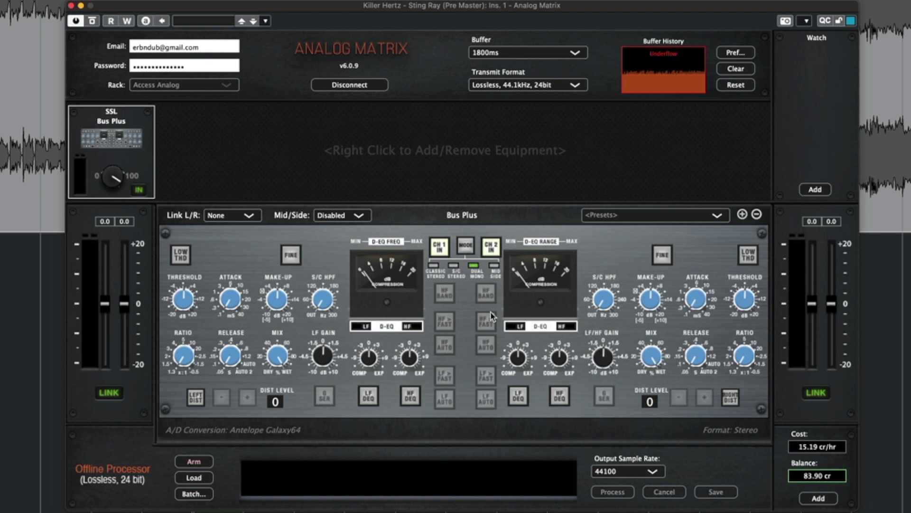
click(466, 245)
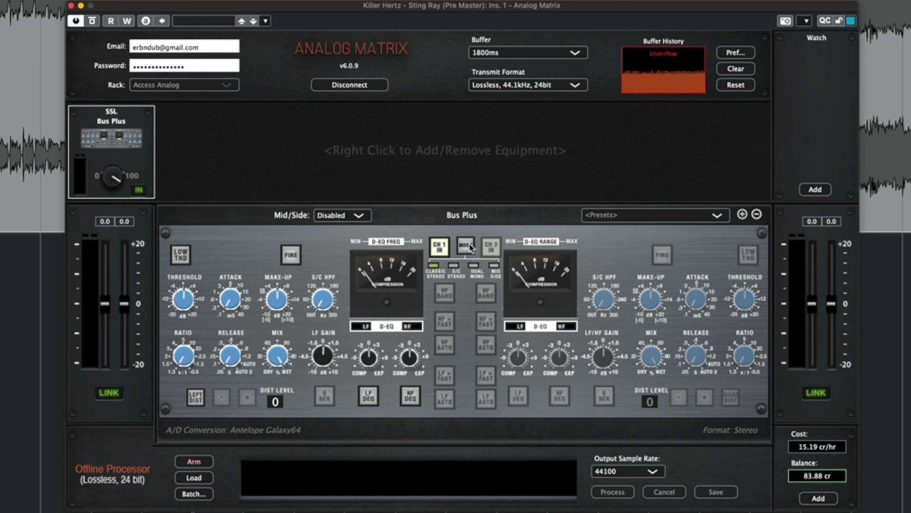
click(470, 246)
key(space)
Add the Neve 1064 equalizer after the Bus Plus and set its left/right linking to Absolute.
right_click(326, 144)
mouse_move(351, 187)
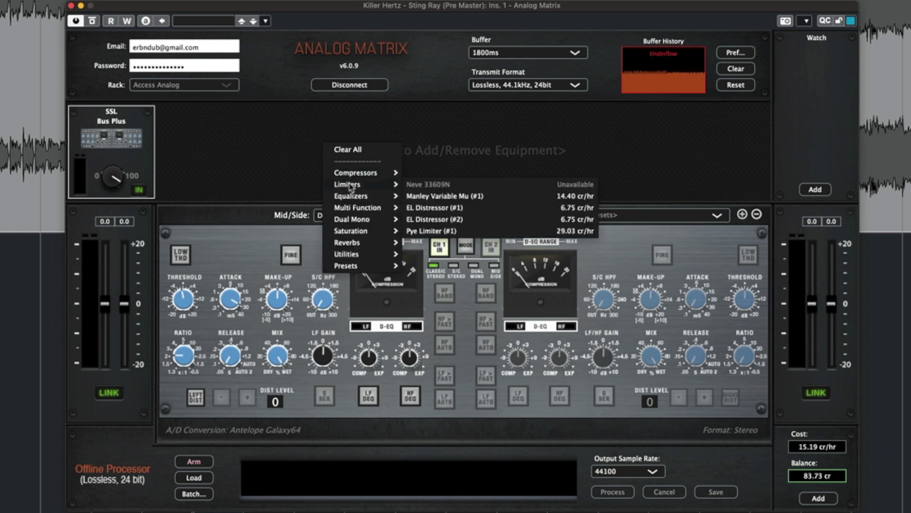
click(436, 207)
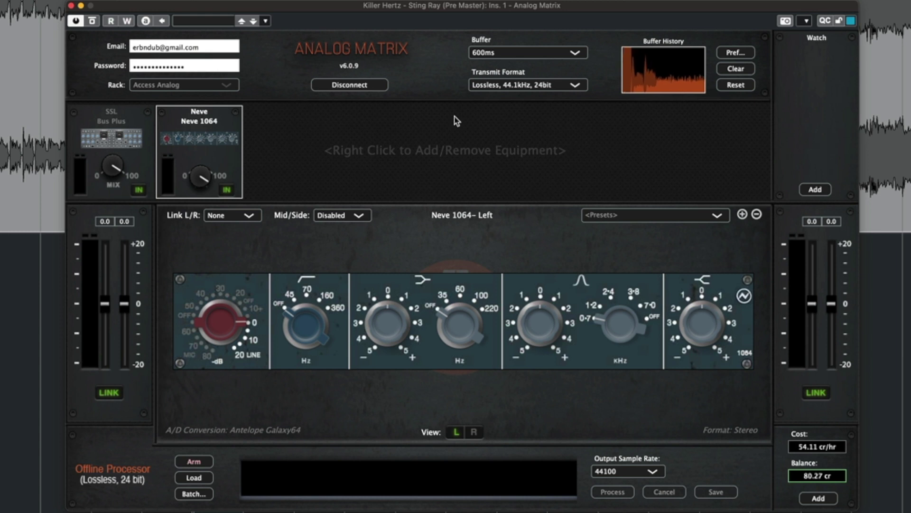
click(251, 217)
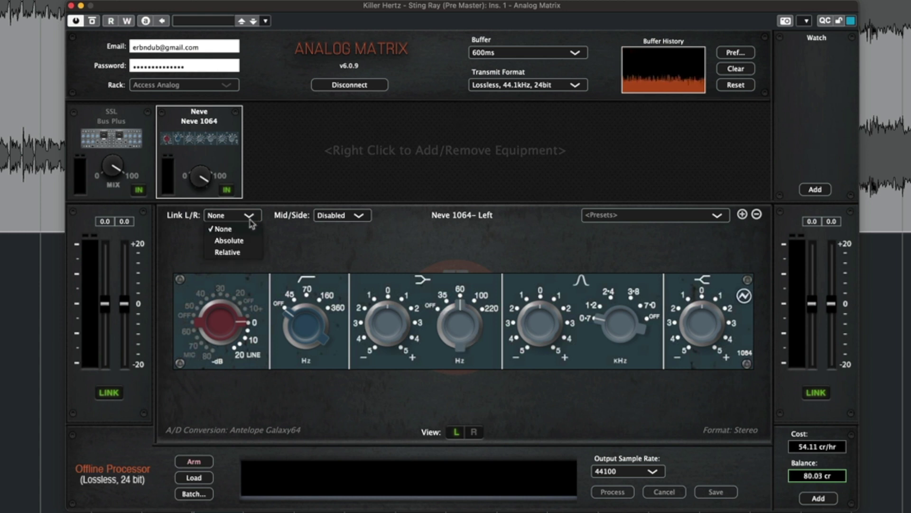
click(240, 237)
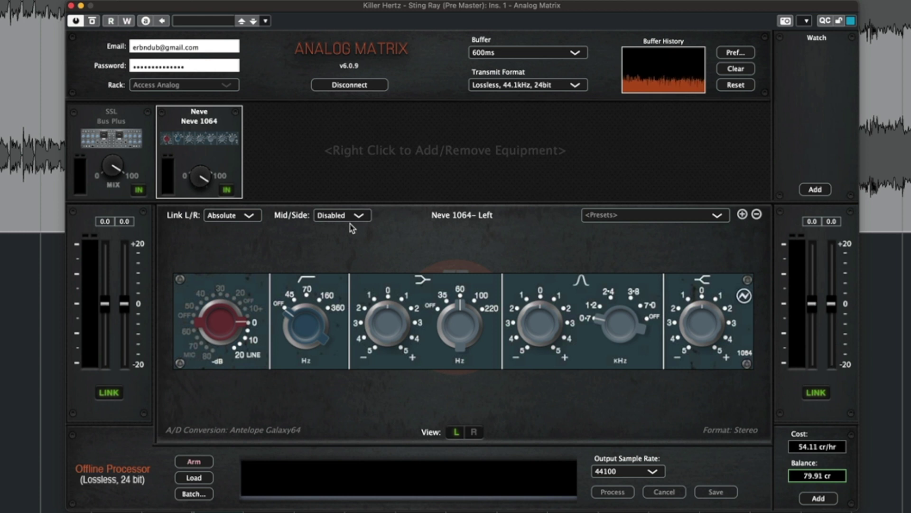
With the track playing, set the Neve 1064's mid-band frequency to 7.0 kHz and adjust its high-shelf gain.
key(space)
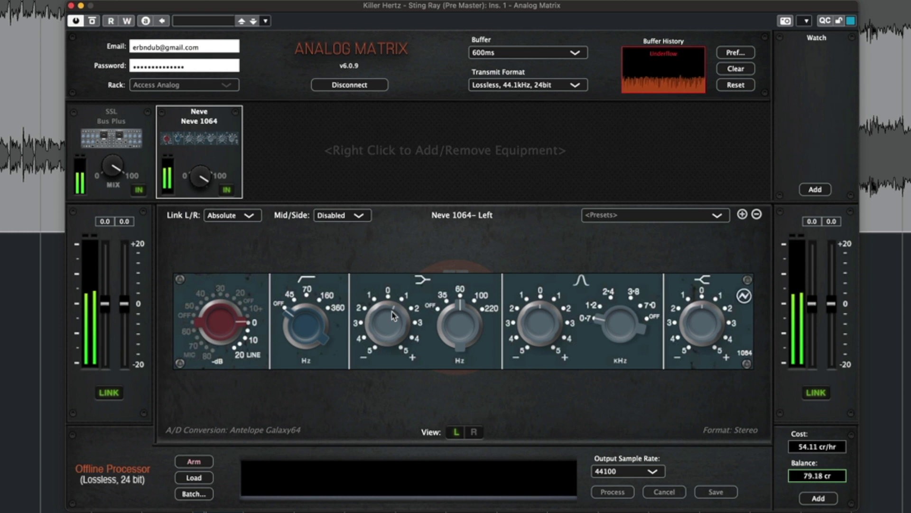
drag(625, 333, 647, 210)
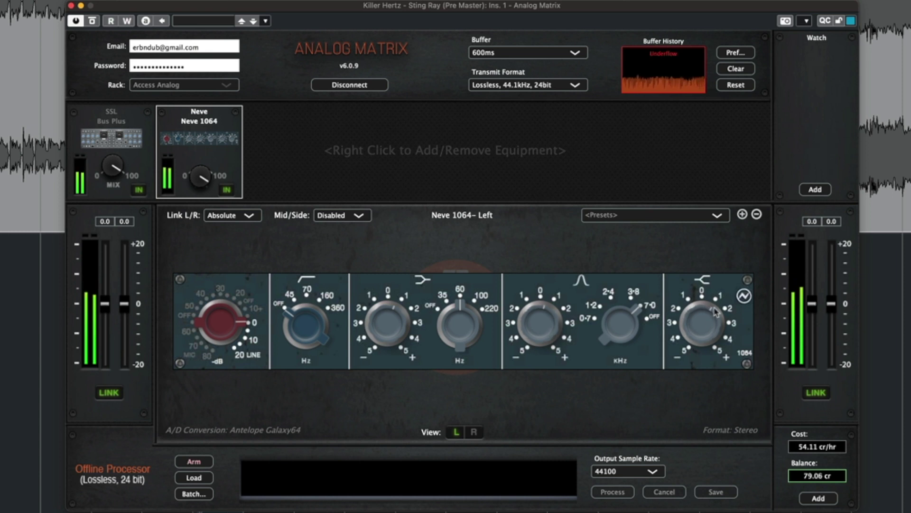
drag(714, 315, 711, 322)
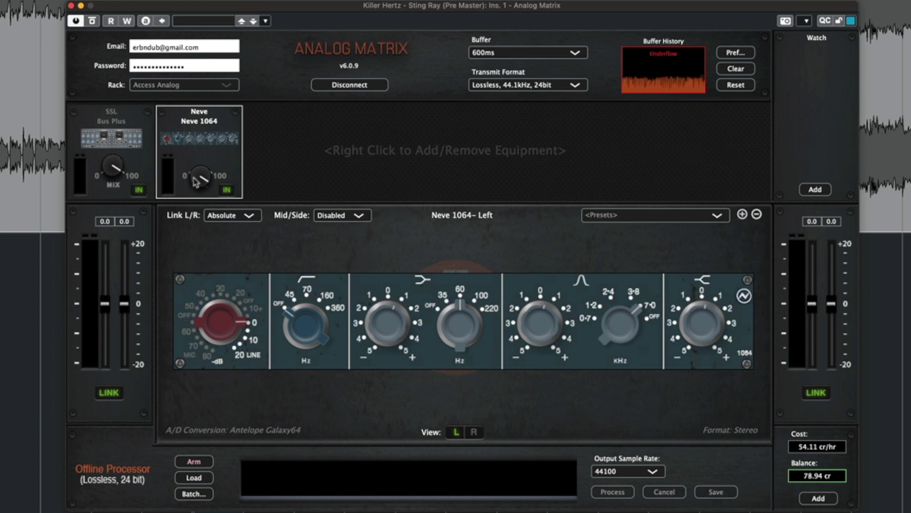
Audition the Neve 1064's mix amount and compare the unit bypassed and engaged.
mouse_move(203, 190)
mouse_down()
mouse_move(193, 251)
mouse_move(213, 441)
mouse_move(195, 183)
mouse_move(203, 177)
mouse_up()
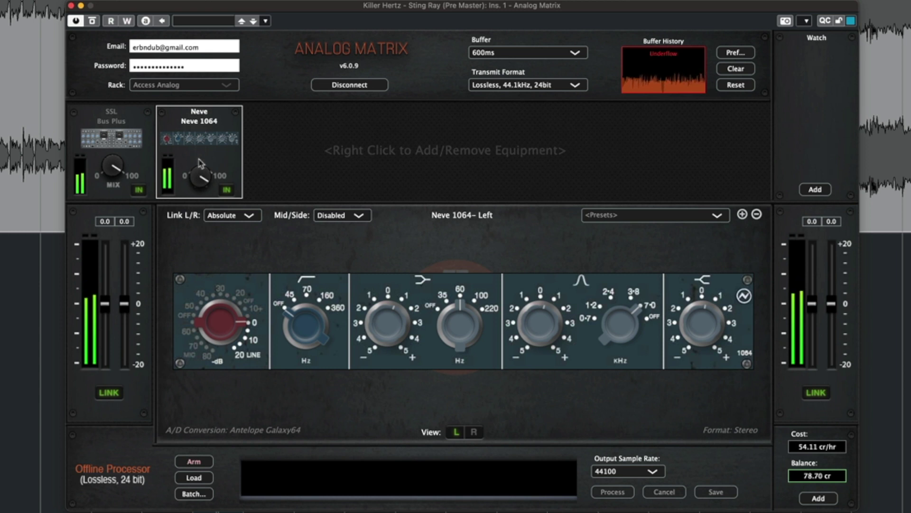
mouse_move(200, 161)
mouse_down()
mouse_move(198, 352)
mouse_move(209, 153)
mouse_up()
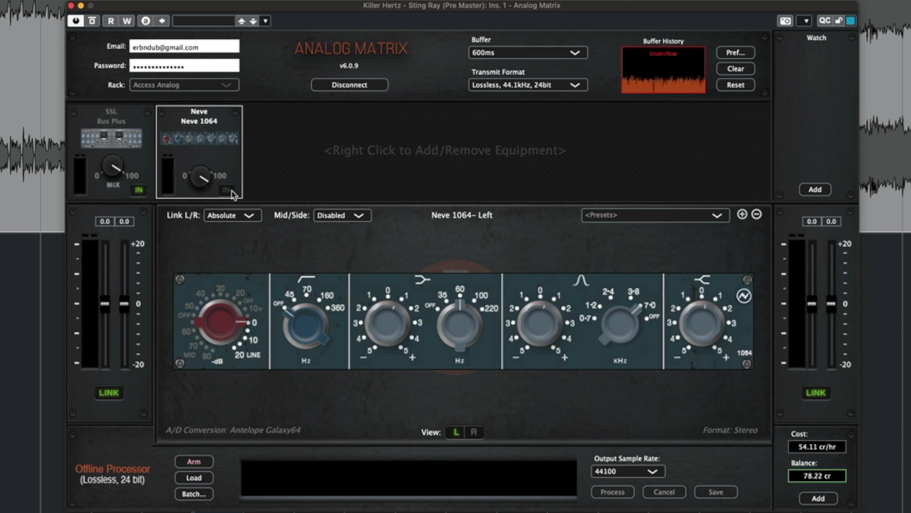
click(231, 190)
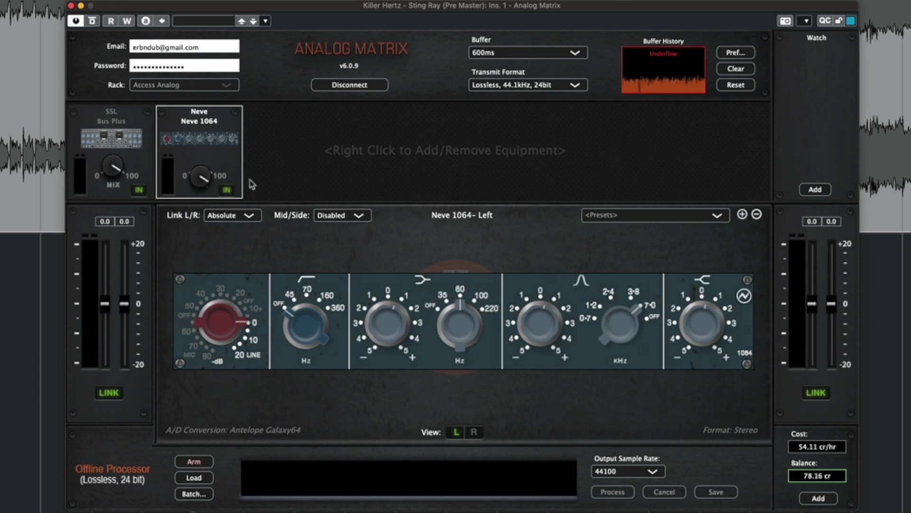
Add the Black Box HG-2 saturator after the Neve 1064, engage its saturation circuit and raise the saturation slightly.
right_click(273, 138)
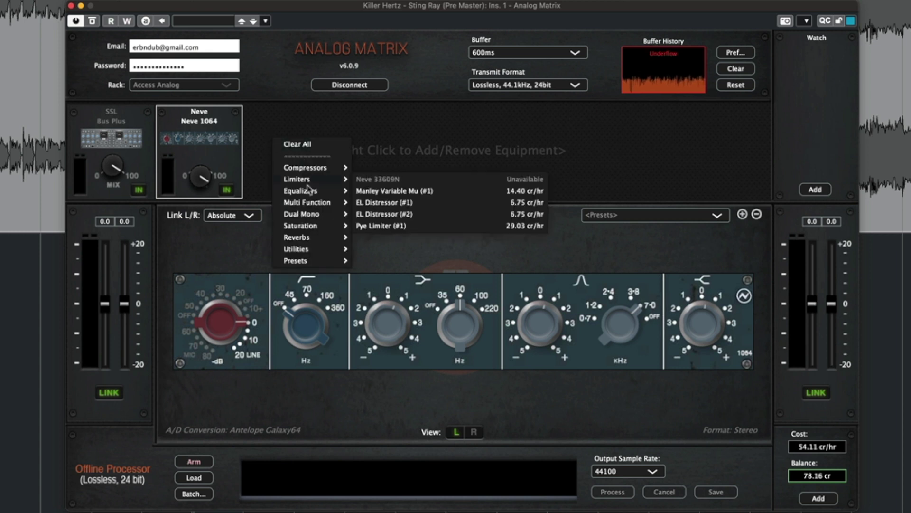
mouse_move(300, 226)
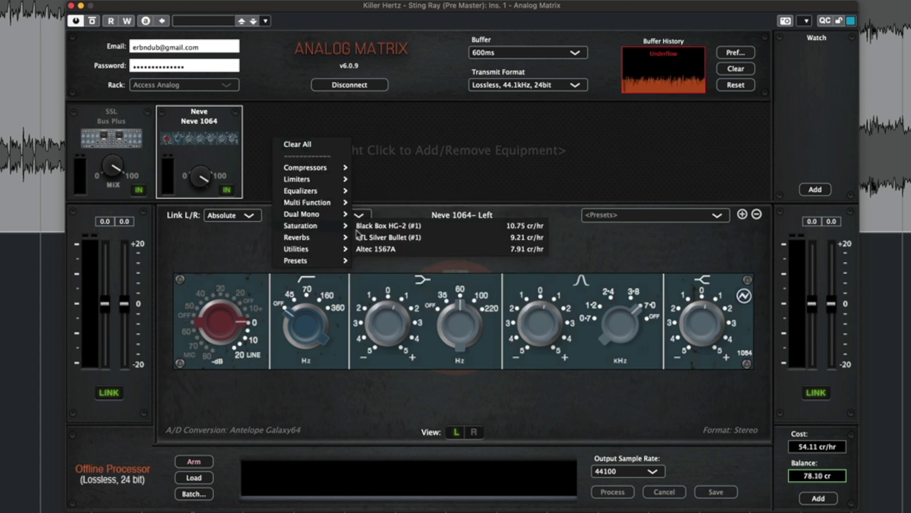
click(387, 230)
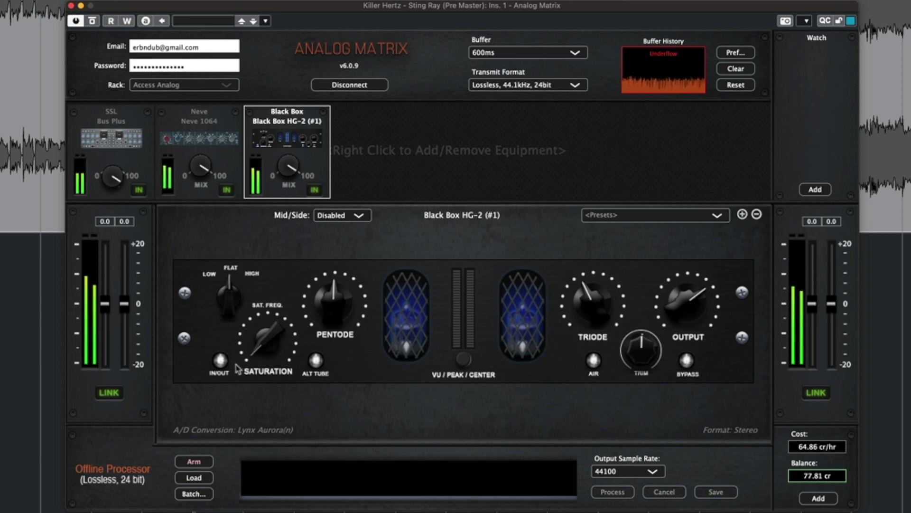
click(219, 360)
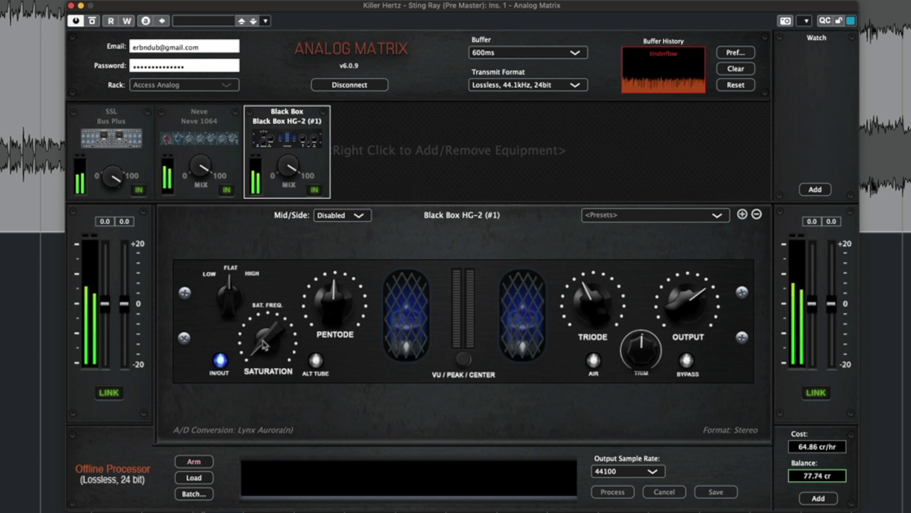
mouse_move(265, 346)
mouse_down()
mouse_move(269, 322)
mouse_move(268, 332)
mouse_up()
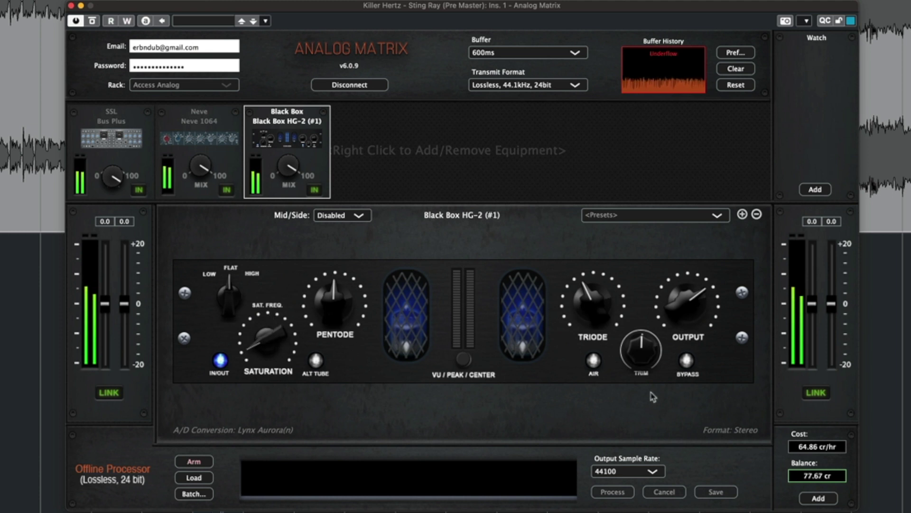
Try the Air option on the Black Box HG-2 and set its saturation frequency to High.
click(594, 361)
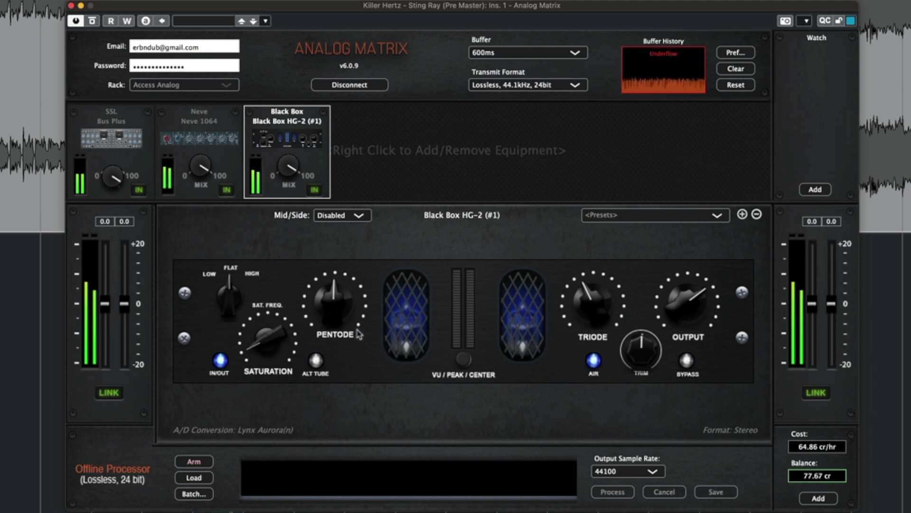
click(595, 361)
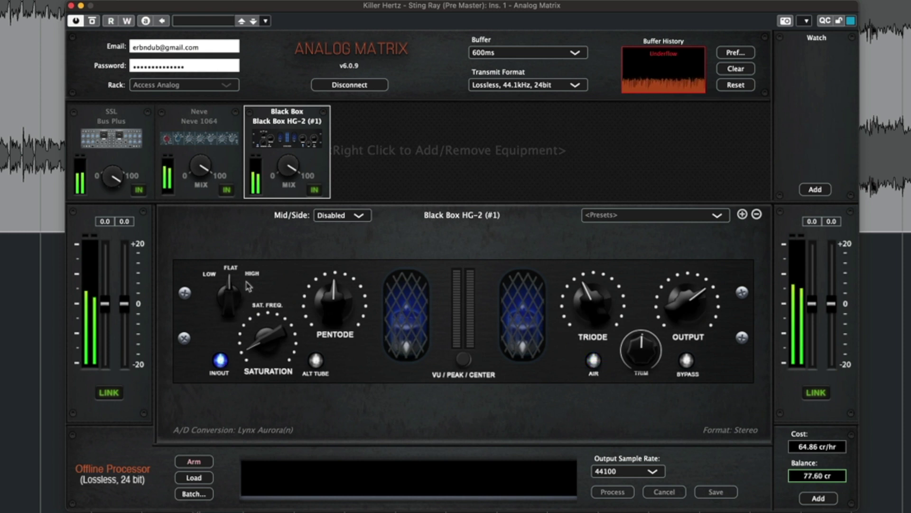
drag(227, 304, 246, 248)
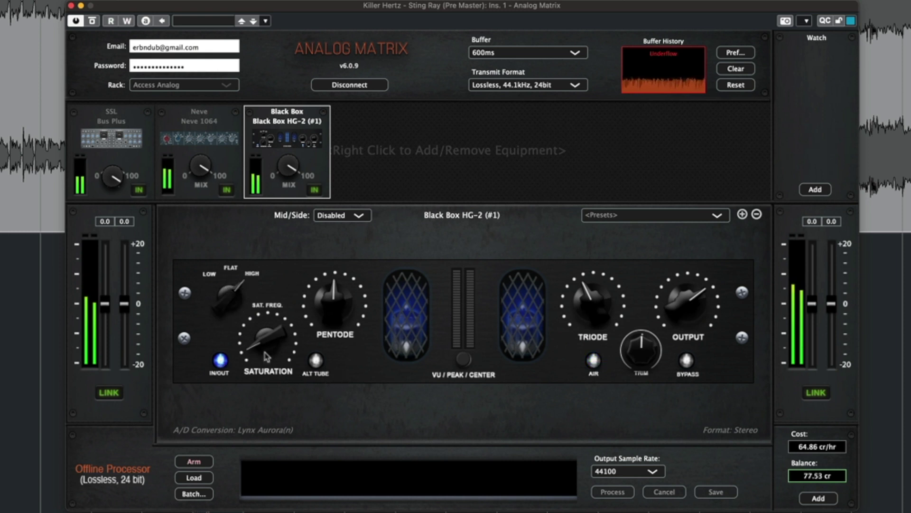
drag(262, 350, 264, 356)
Lower the Black Box HG-2's mix to well below half and stop playback.
drag(617, 314, 613, 305)
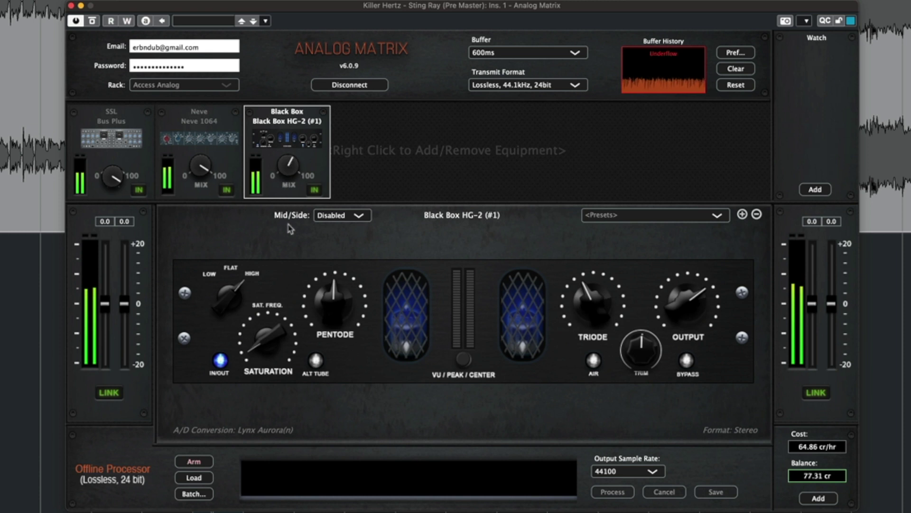
drag(290, 255, 296, 297)
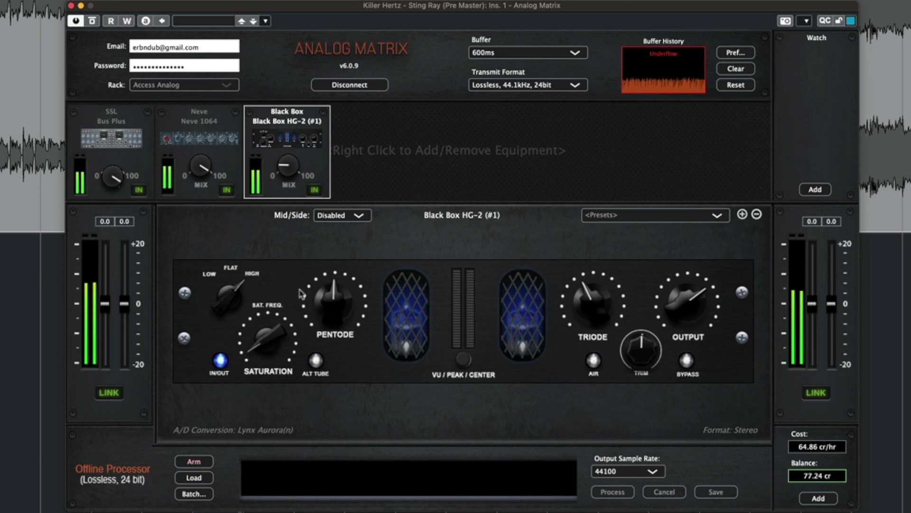
key(space)
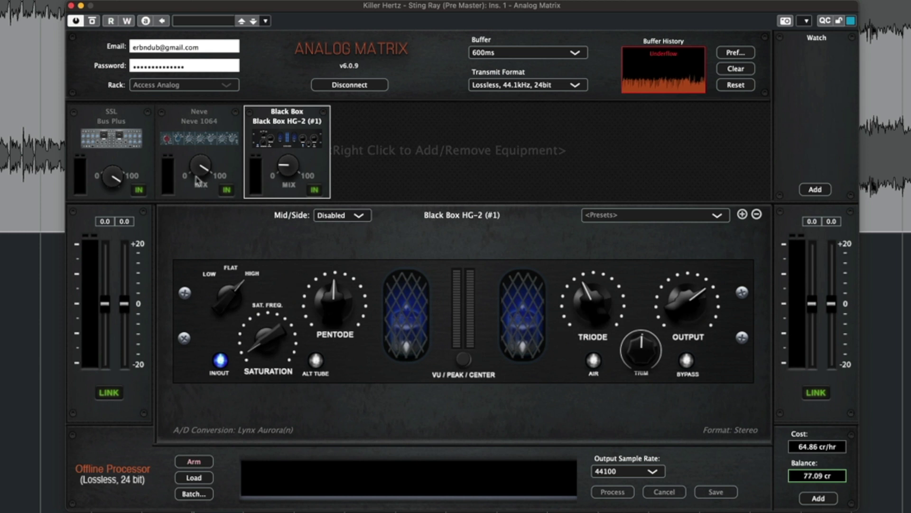
Reduce the Neve 1064's mix to slightly above half, comparing the whole hardware chain bypassed and active.
click(93, 21)
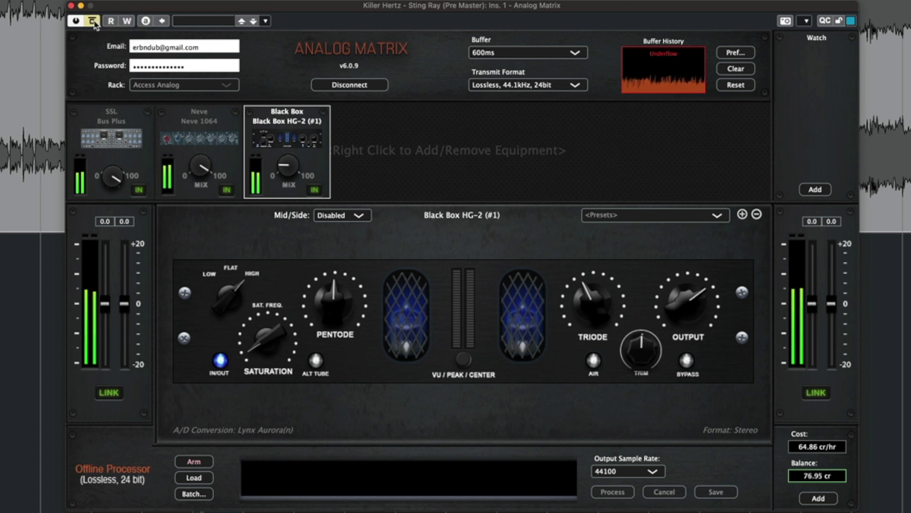
click(93, 21)
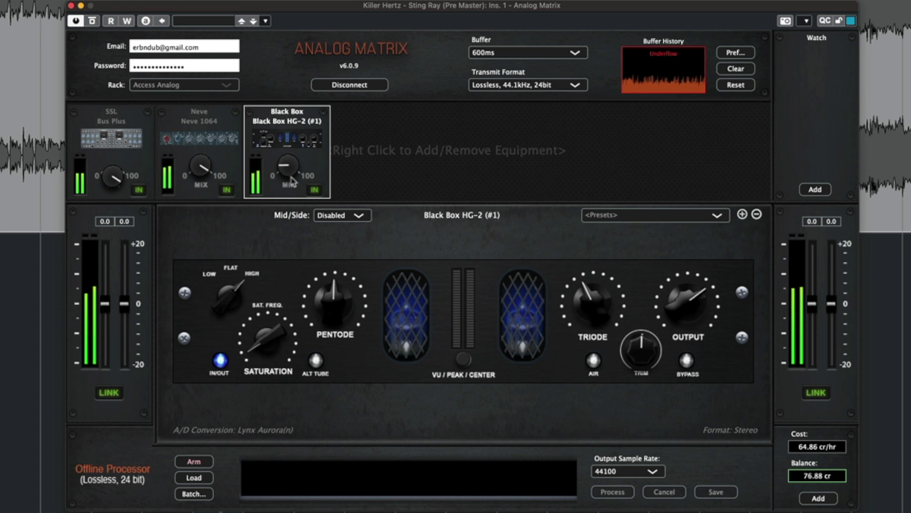
drag(200, 174, 202, 192)
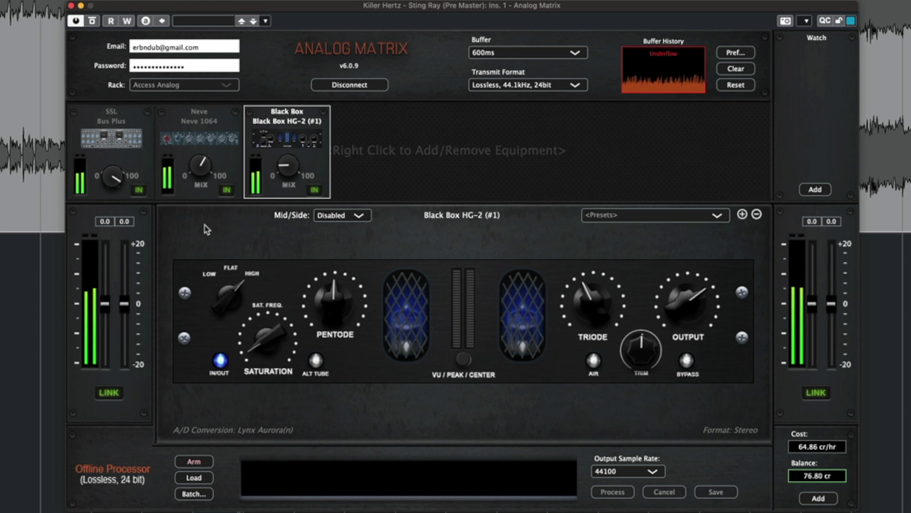
click(92, 23)
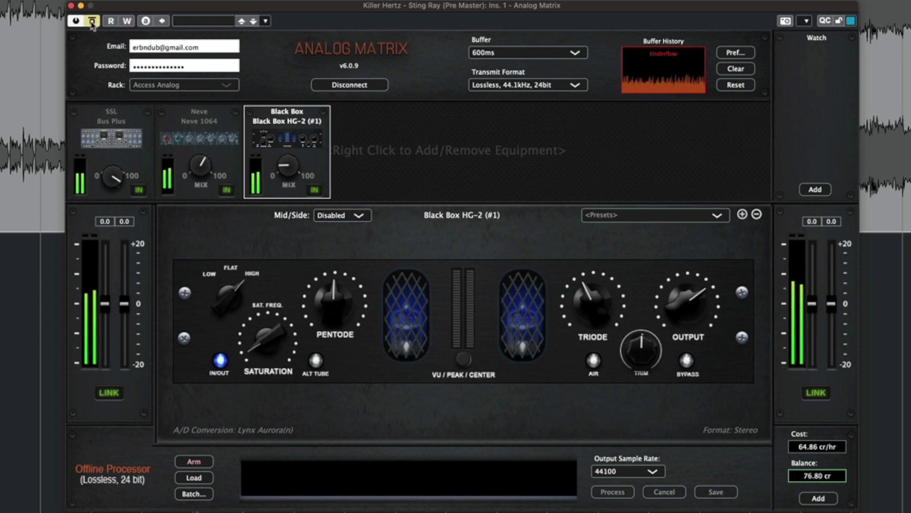
click(92, 21)
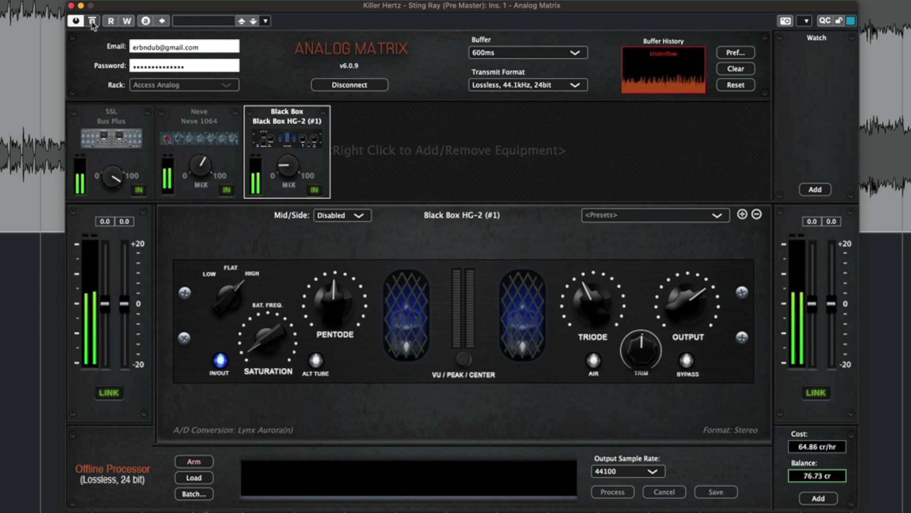
Adjust the high-frequency selector and the bandwidth on the Pultec EQP-1A.
click(220, 125)
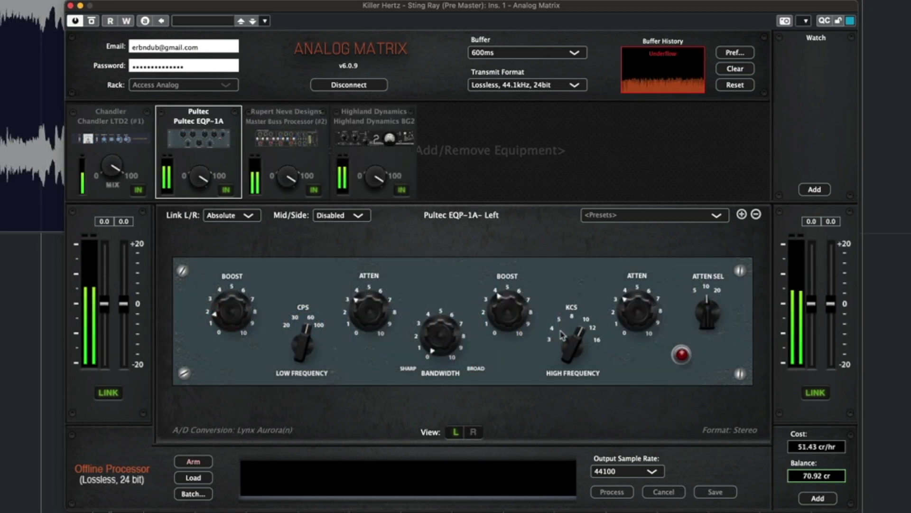
drag(562, 332, 561, 375)
drag(447, 334, 454, 268)
Switch the silk mode to Blue on channels A and B of the Rupert Neve Designs Master Buss Processor.
click(290, 137)
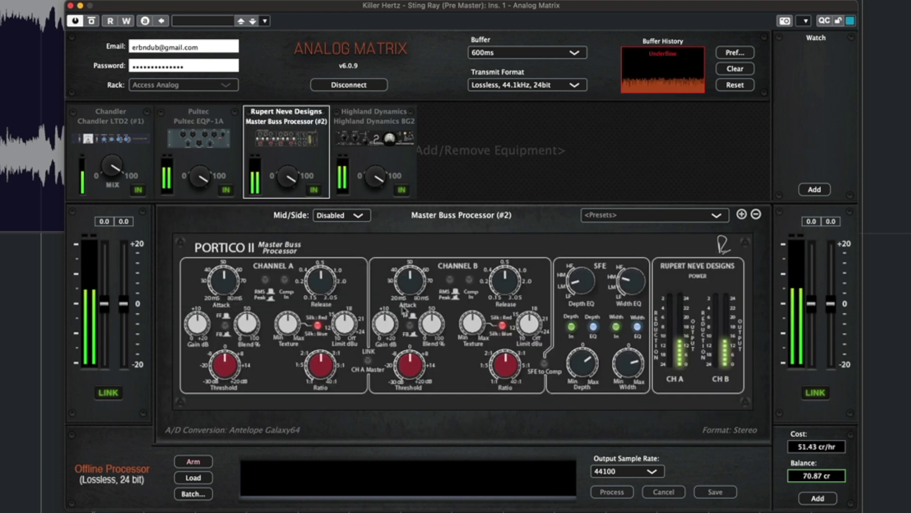
click(318, 326)
click(502, 325)
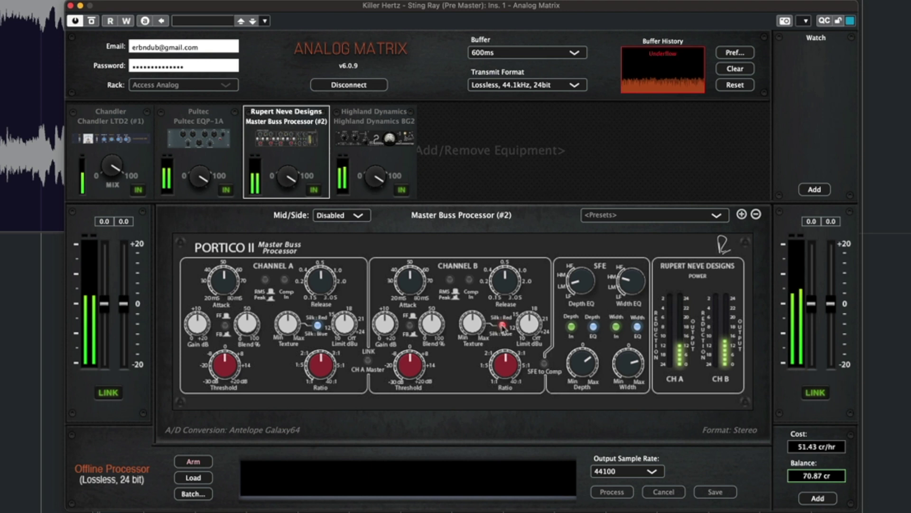